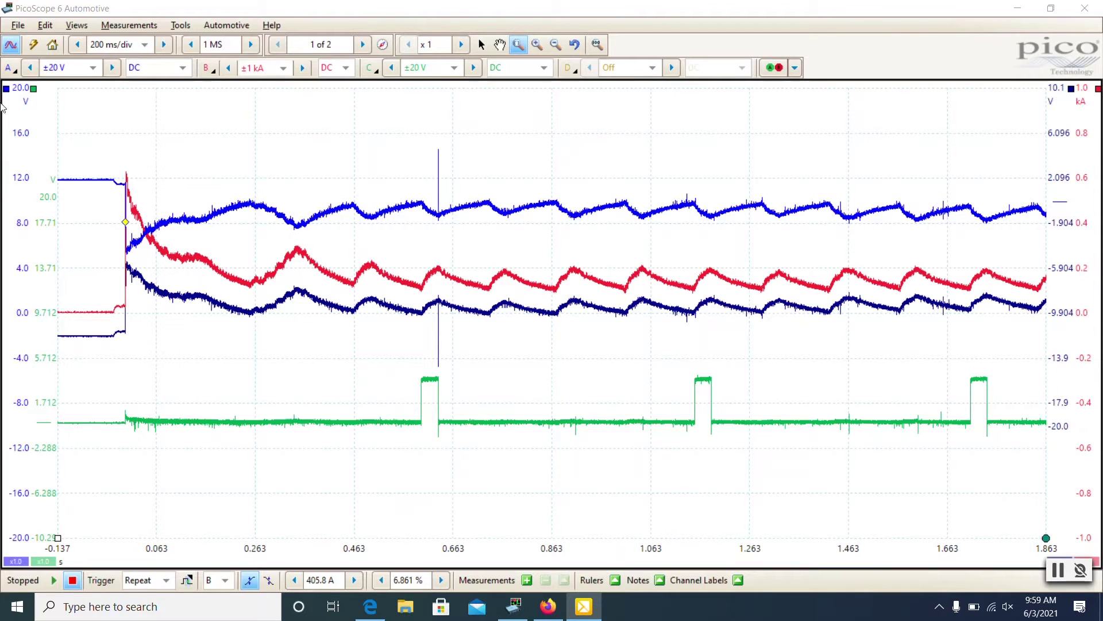
- Open Channel A's advanced options showing blue lead, x1 probe and 12-bit resolution
click(10, 69)
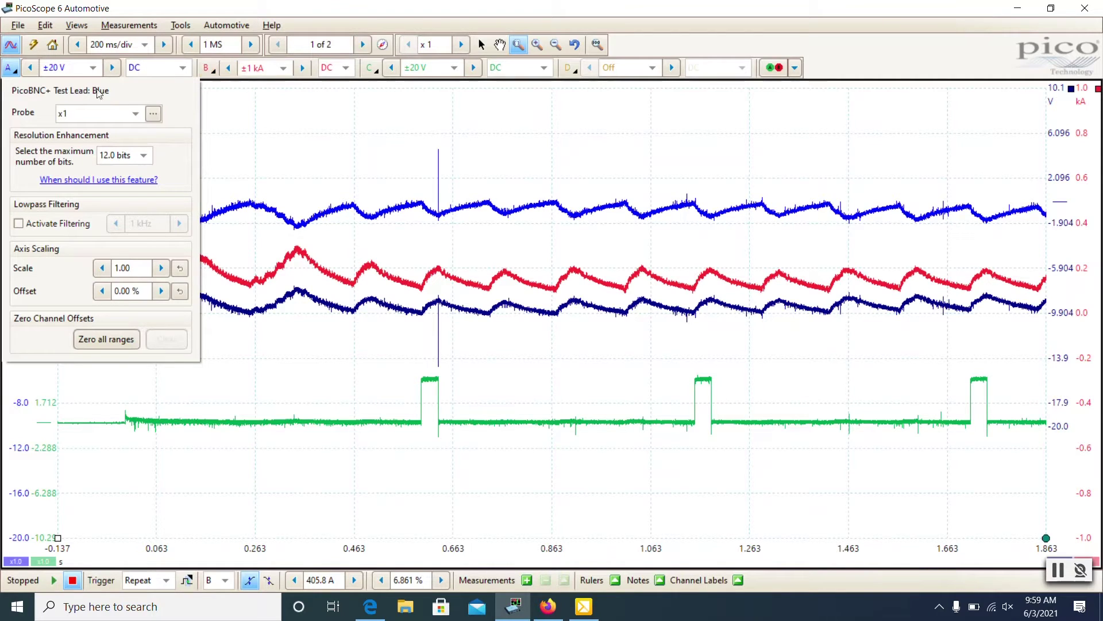
- Confirm ranges of ±20 V on A, ±1 kA on B and ±20 V on C, then list timebases
click(52, 69)
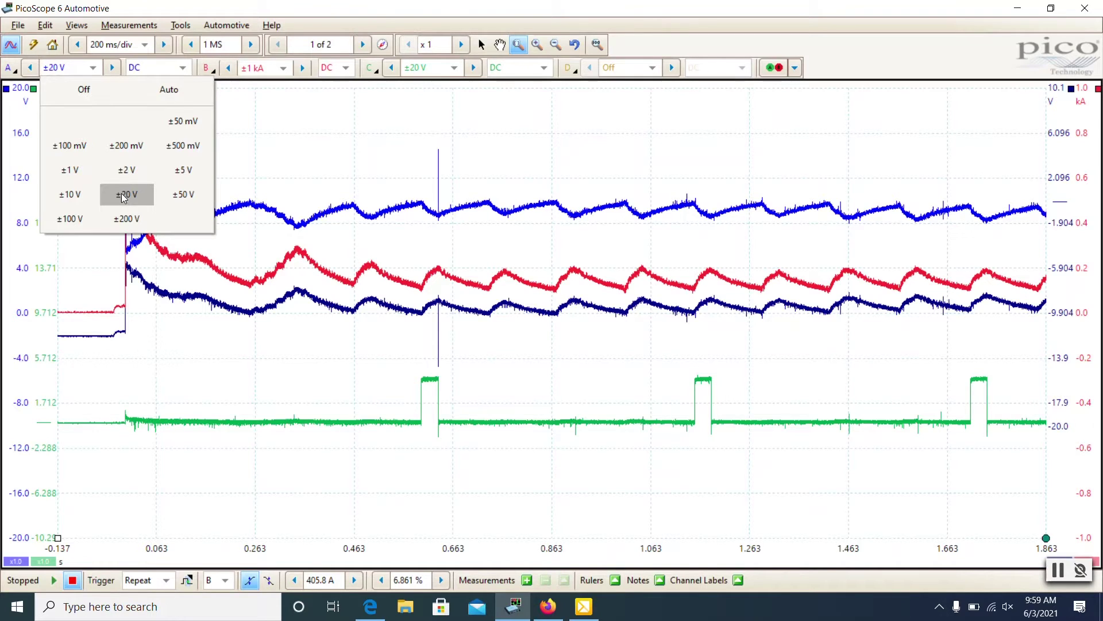
click(207, 69)
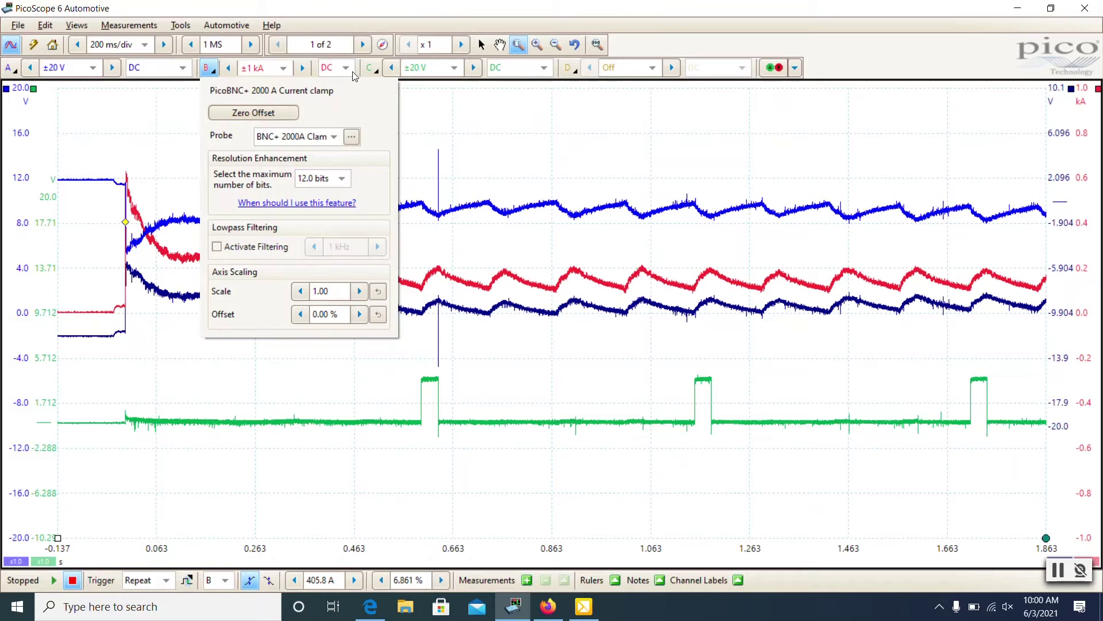
click(283, 74)
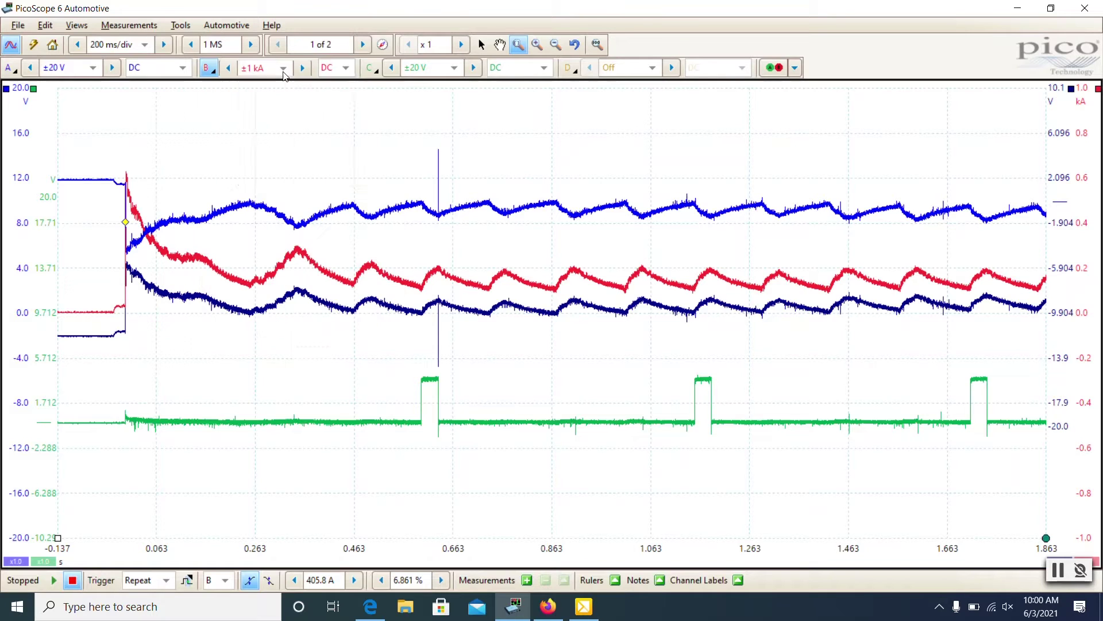
click(433, 69)
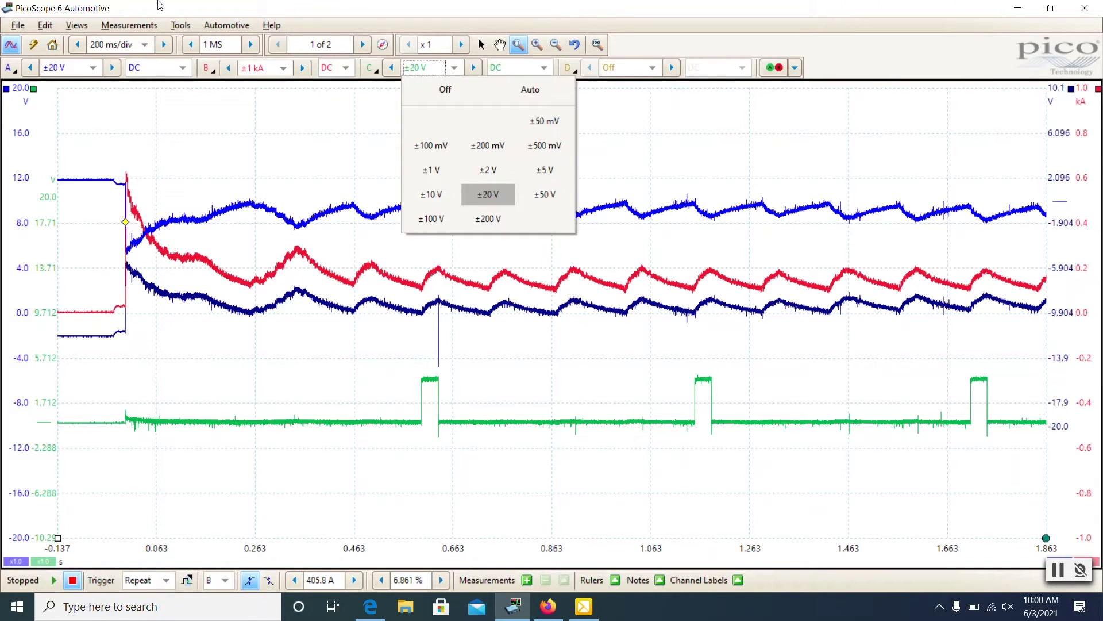
click(155, 7)
click(147, 46)
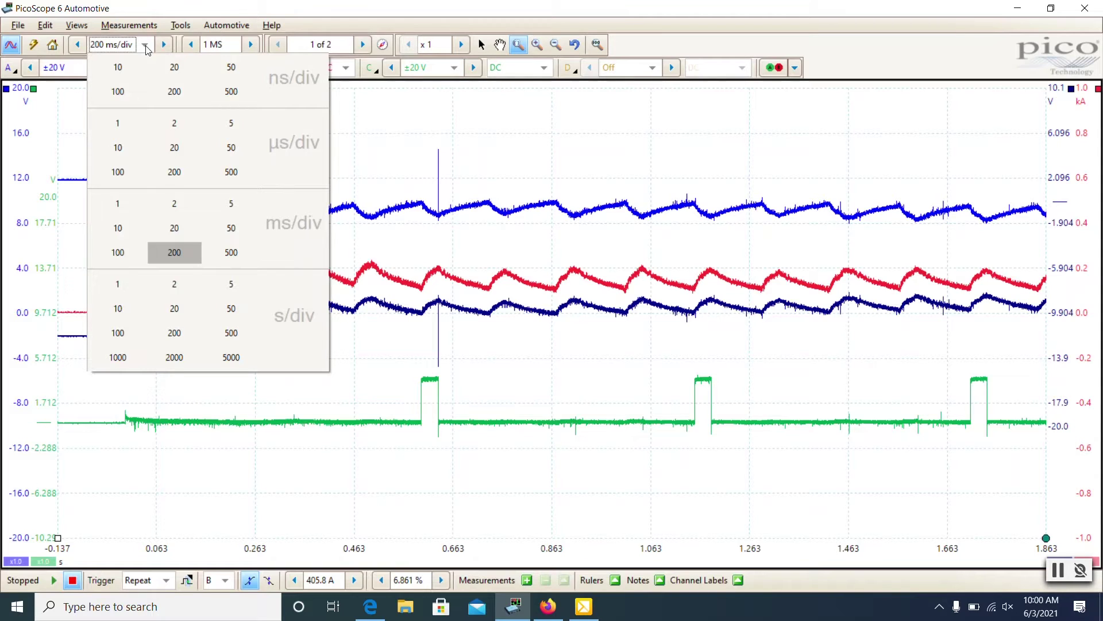
- Leave the timebase at 200 ms/div and dismiss the Tools menu unused
click(274, 8)
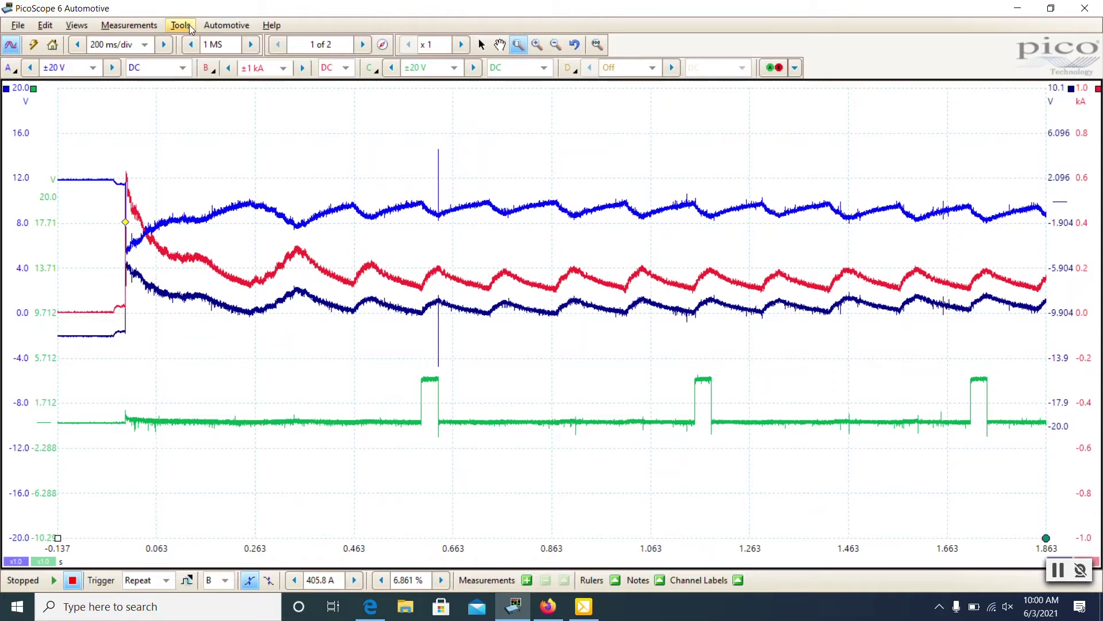
click(181, 27)
click(498, 363)
click(180, 25)
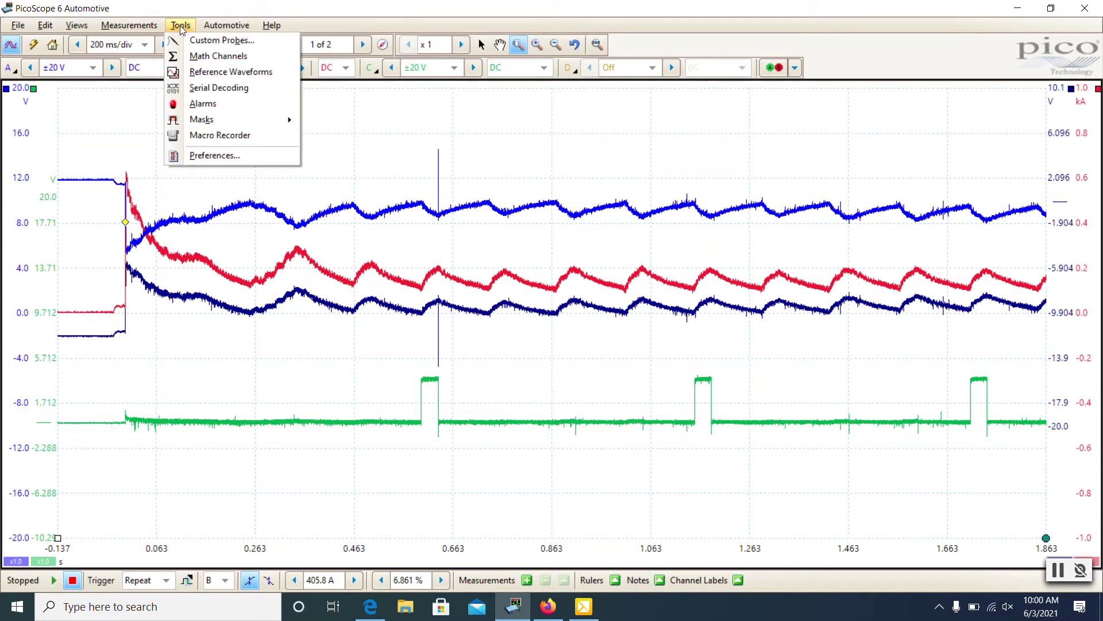
click(203, 58)
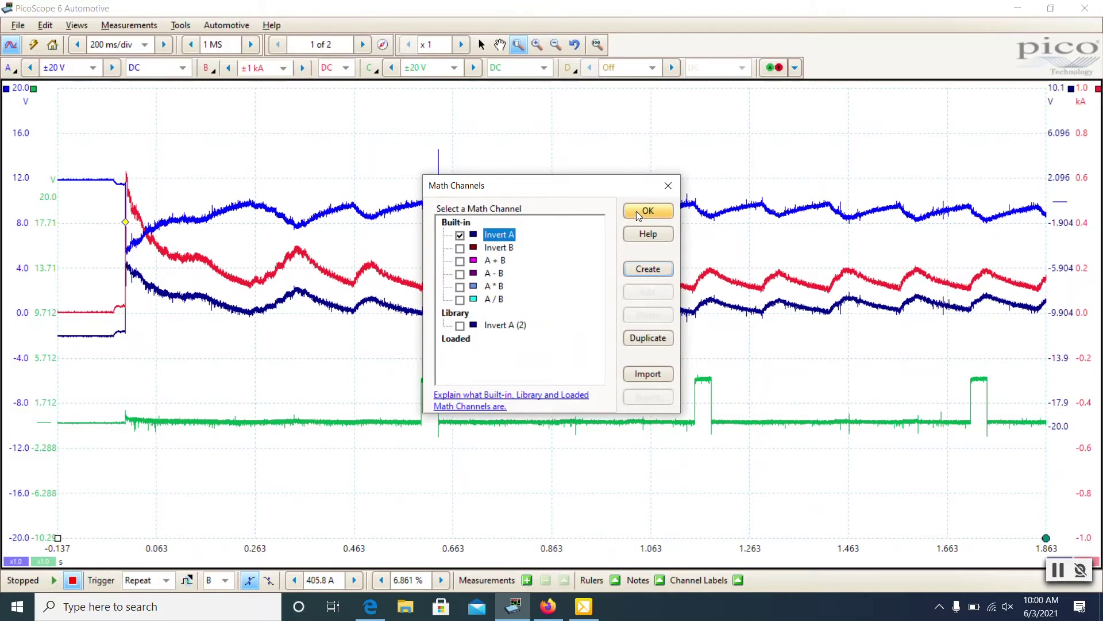
click(459, 234)
click(648, 210)
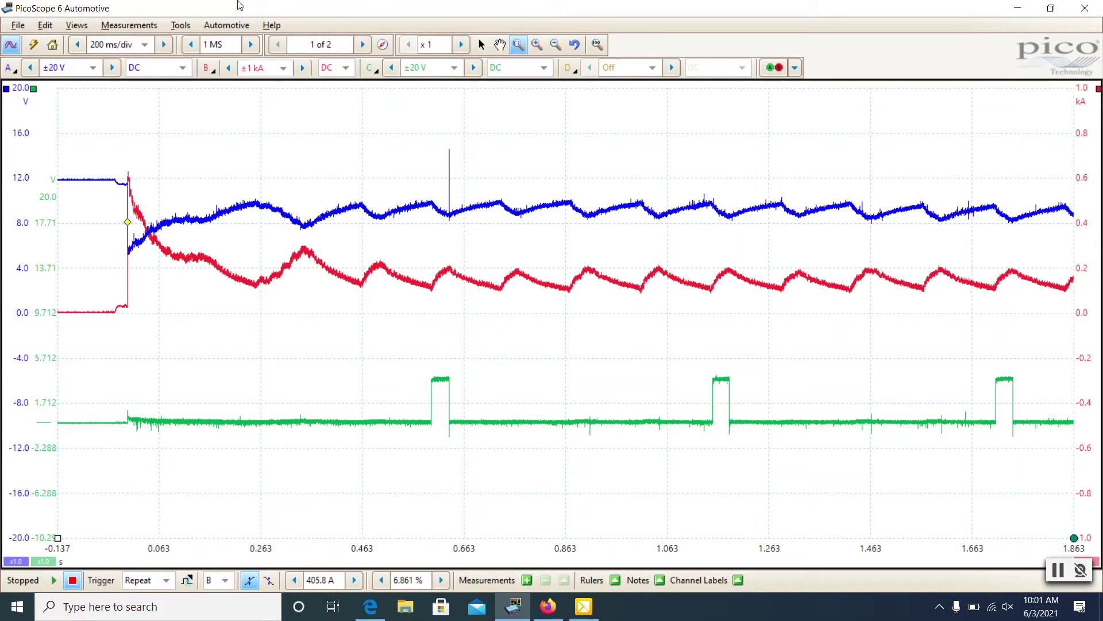
click(180, 24)
click(192, 55)
click(459, 234)
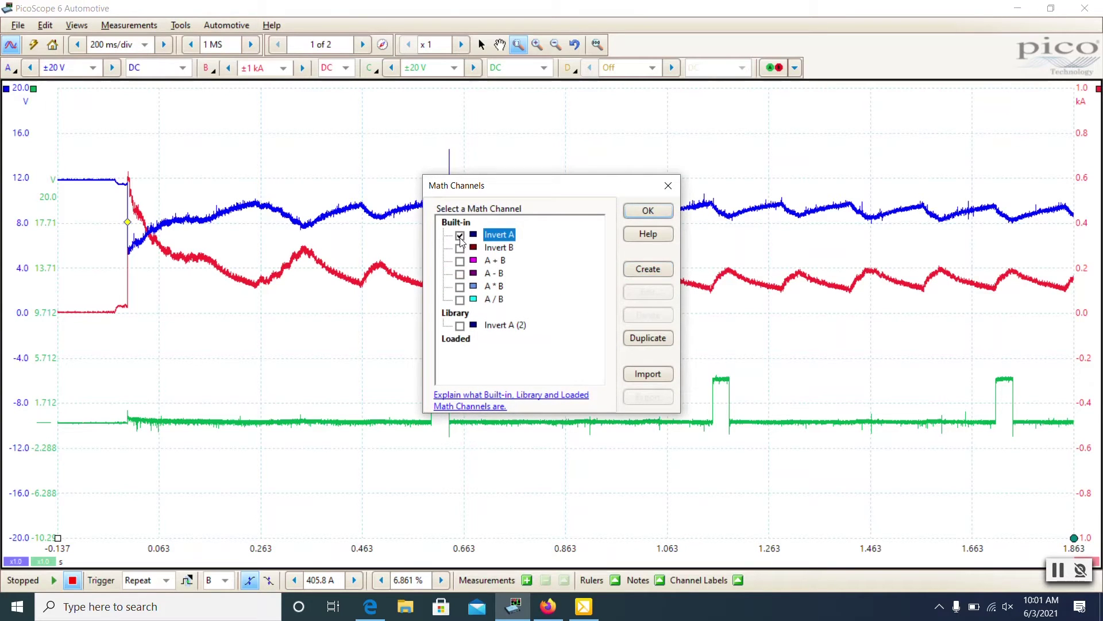
click(638, 210)
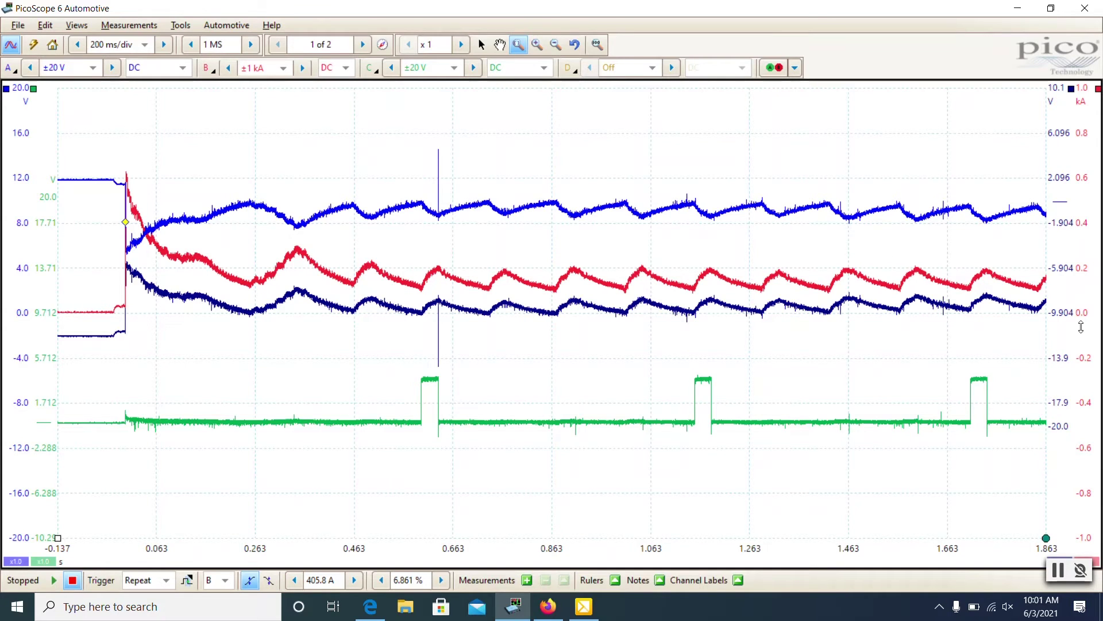
- Raise the inverted channel A trace and outline the window around two coil pulses
drag(1064, 316, 1061, 291)
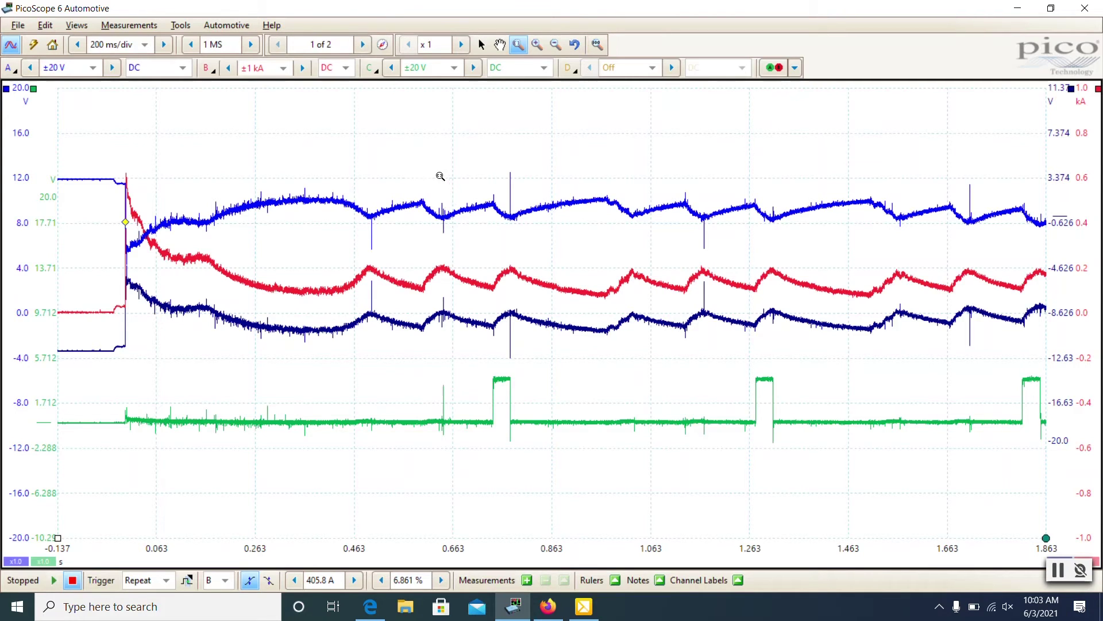
mouse_move(437, 165)
mouse_down()
mouse_move(849, 447)
mouse_move(832, 455)
mouse_up()
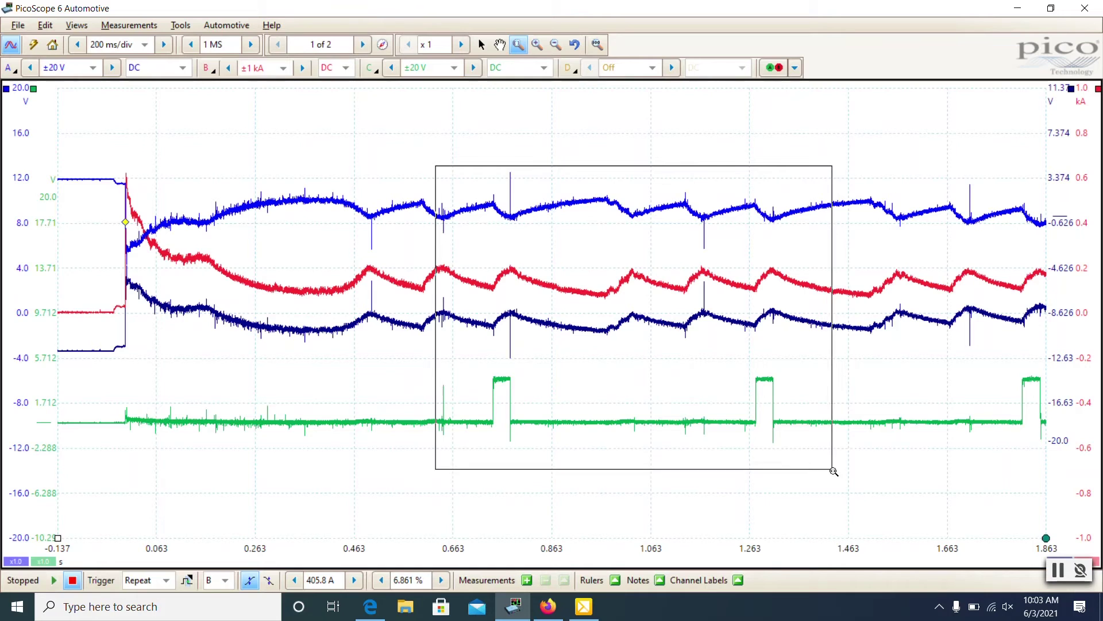
- Zoom to roughly 627–1441 ms around two coil pulses and shift the view vertically
drag(832, 454, 835, 481)
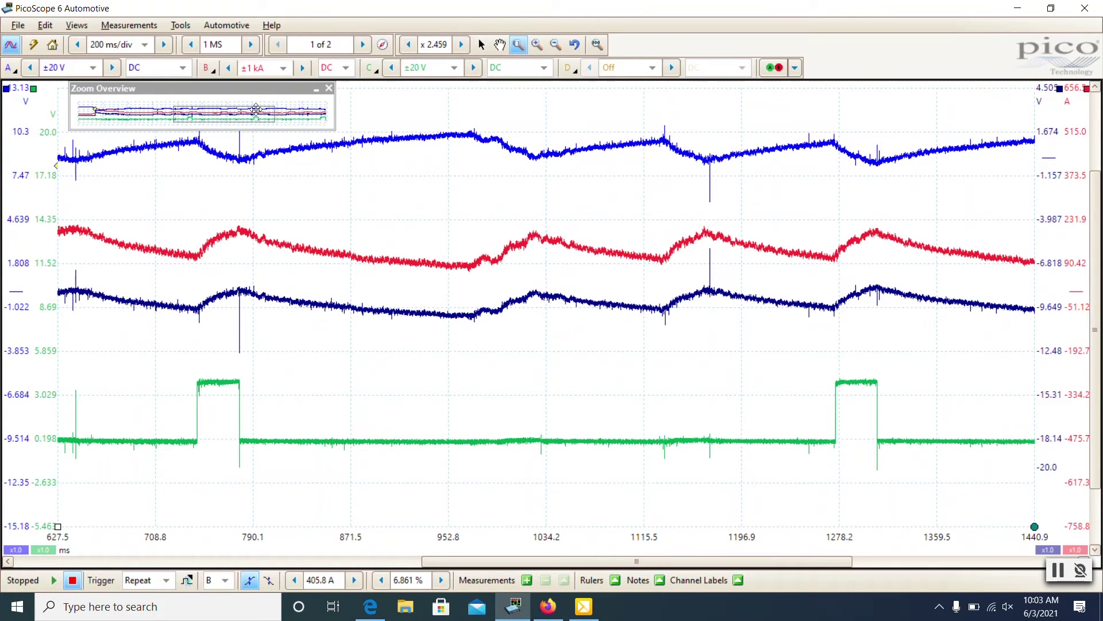
drag(256, 109, 258, 91)
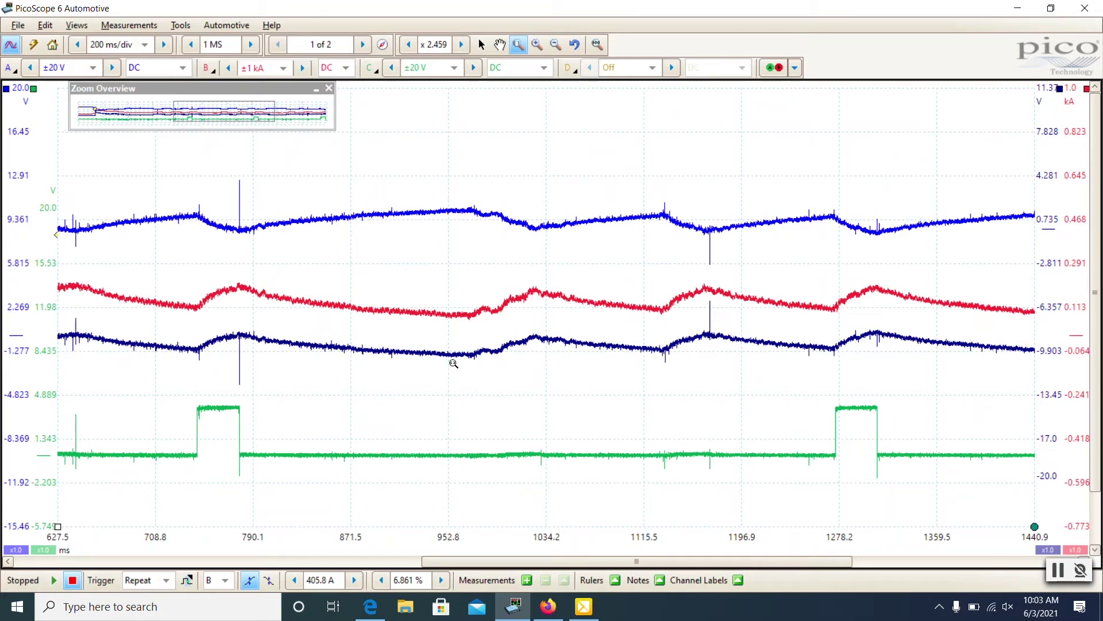
- Double channel B and A trace scales, lower the voltage trace, and switch to Firefox
click(209, 68)
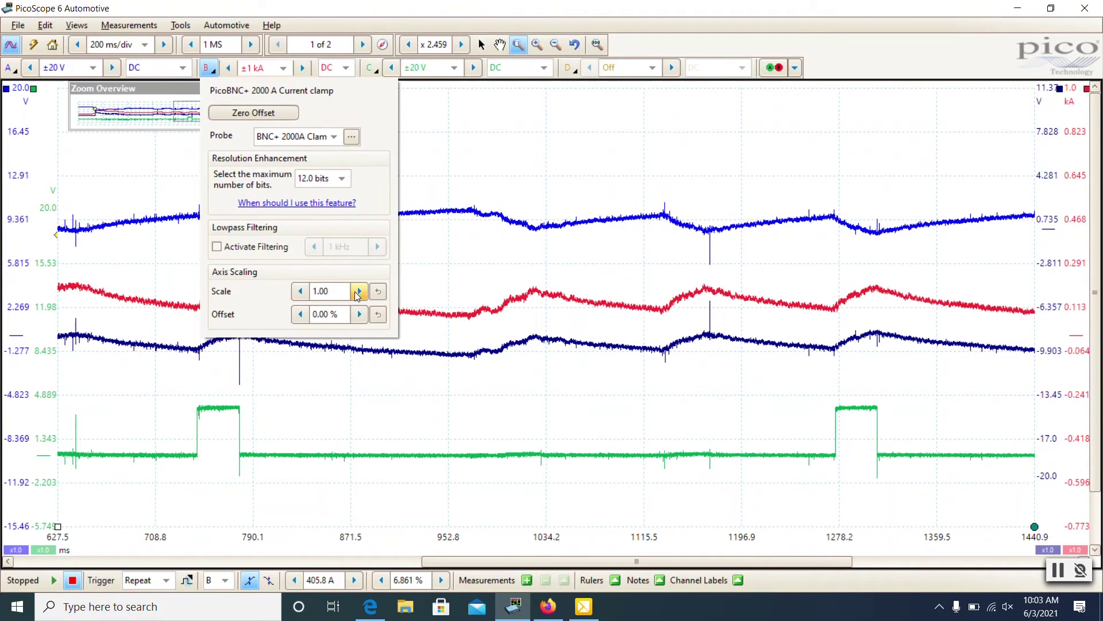
click(358, 291)
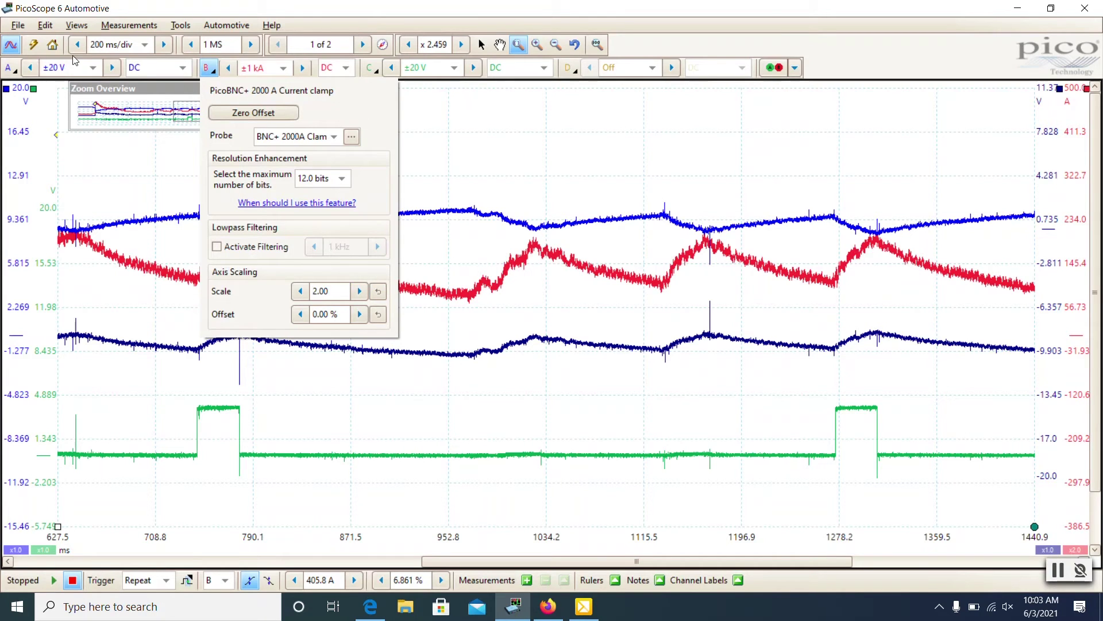
click(10, 67)
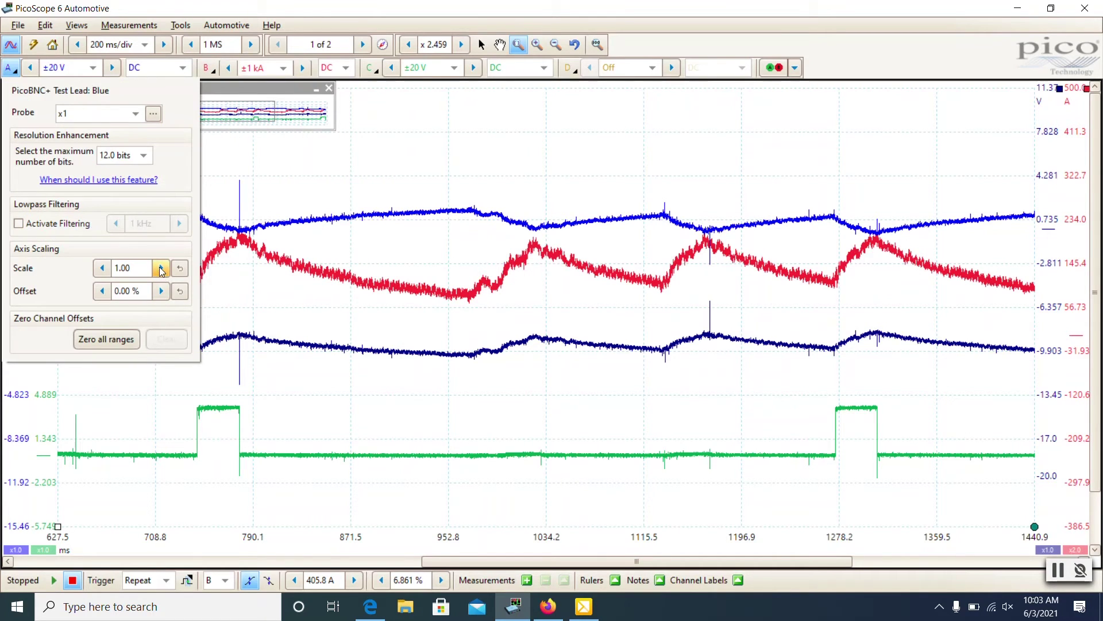
click(160, 270)
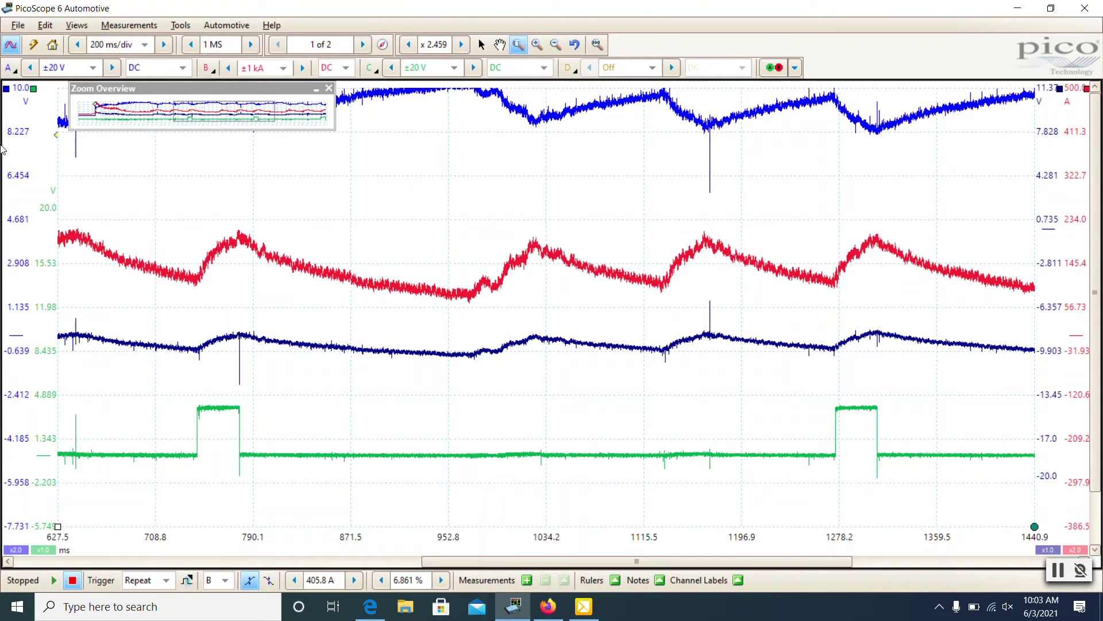
drag(19, 131, 32, 213)
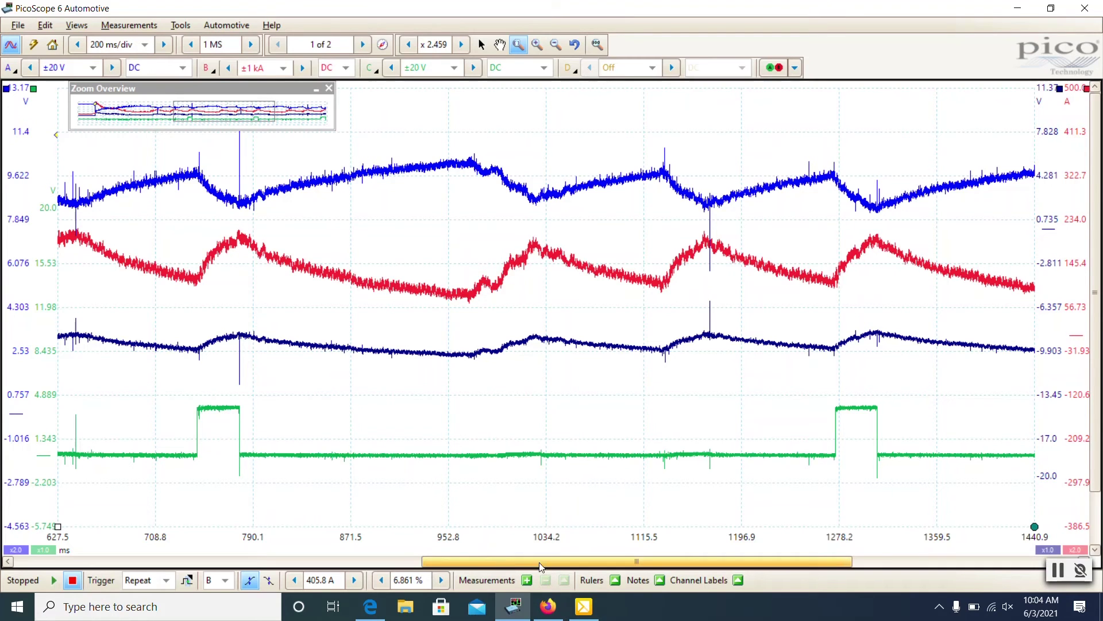
click(547, 607)
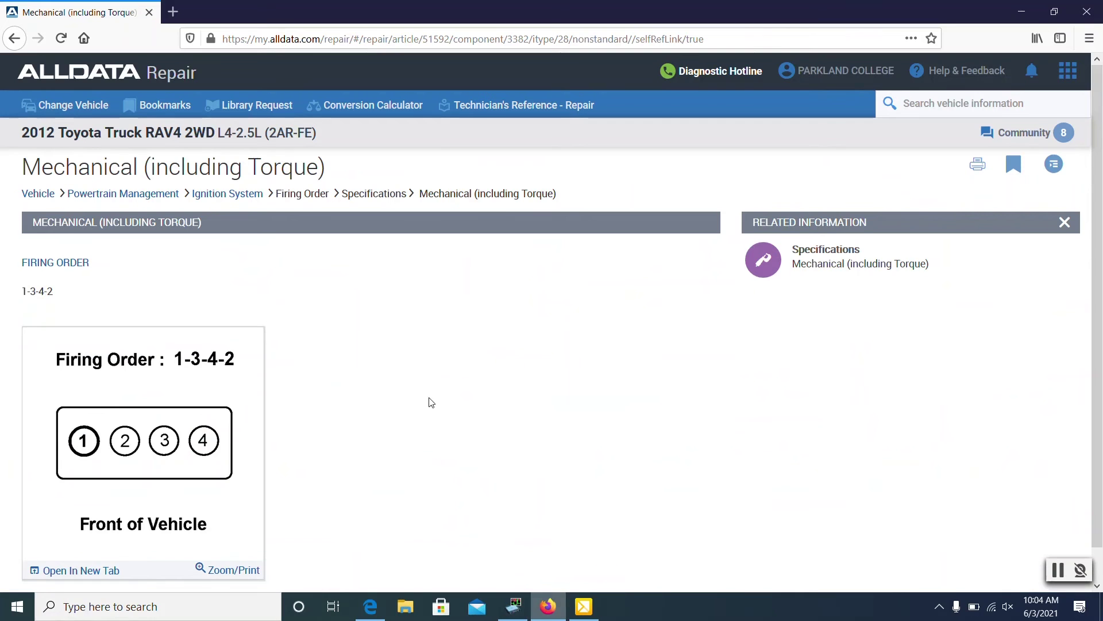
scroll(417, 377, down, 1)
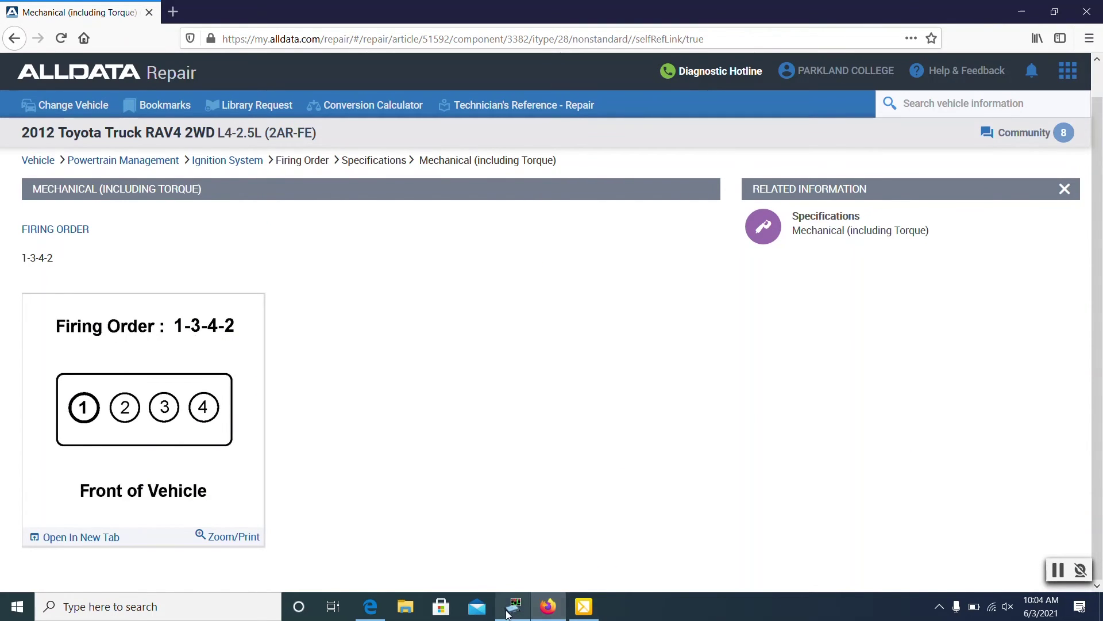
- Return from the RAV4's 1-3-4-2 firing order page to the zoomed capture
key(alt+Tab)
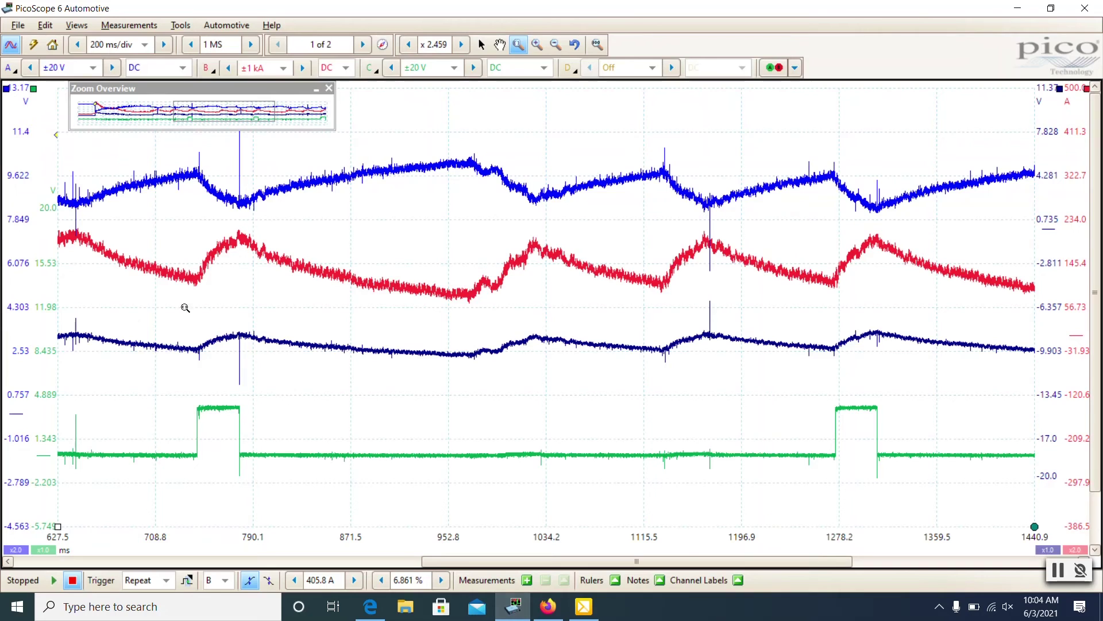